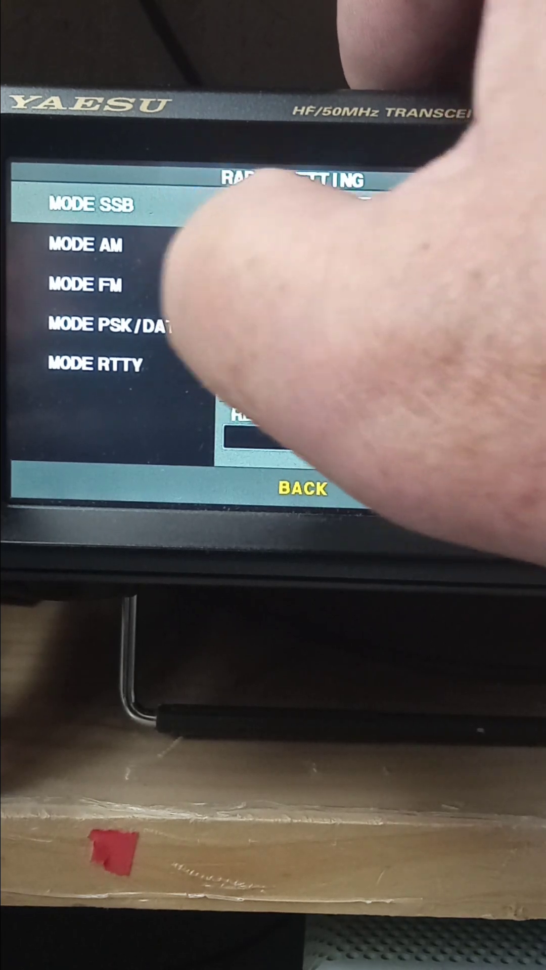
# - Select the TX BPF SEL setting on the SSB mode page, currently 400-2600Hz
pyautogui.click(304, 273)
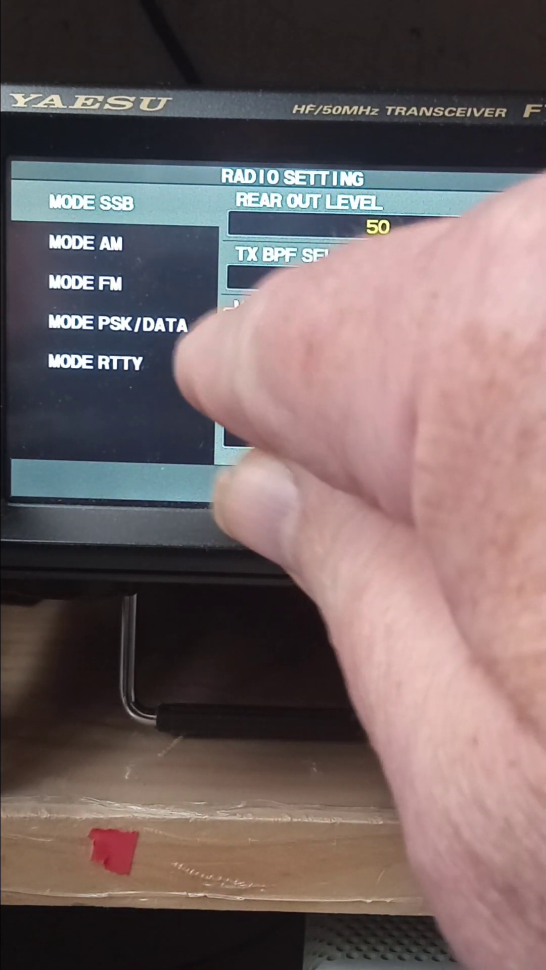
# - Change TX BPF SEL from 400-2600Hz to 50-3050Hz and confirm it
pyautogui.click(516, 328)
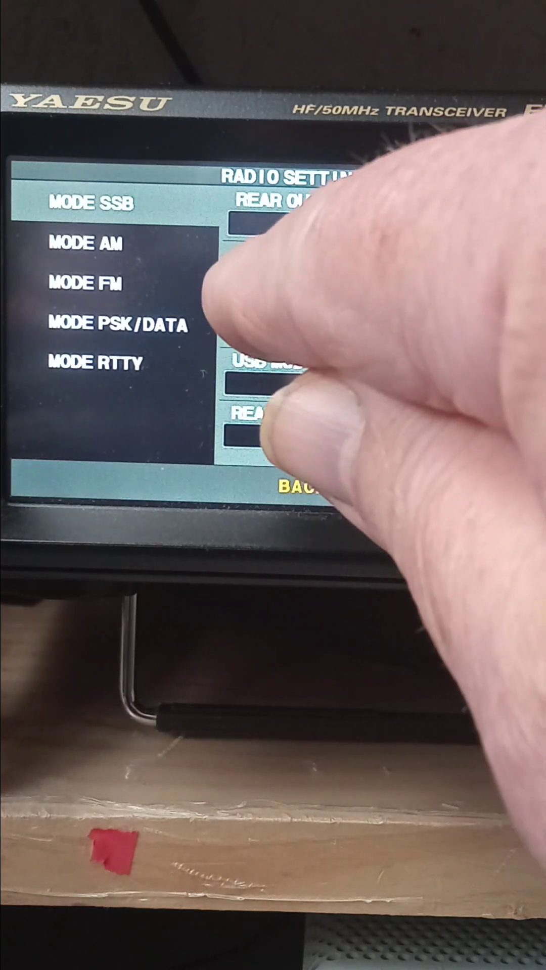
pyautogui.click(238, 279)
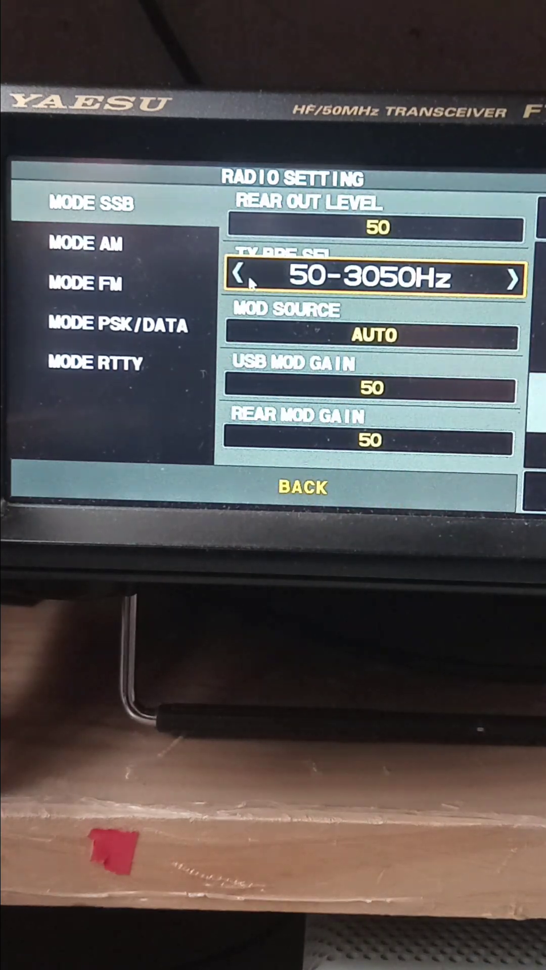
pyautogui.click(250, 283)
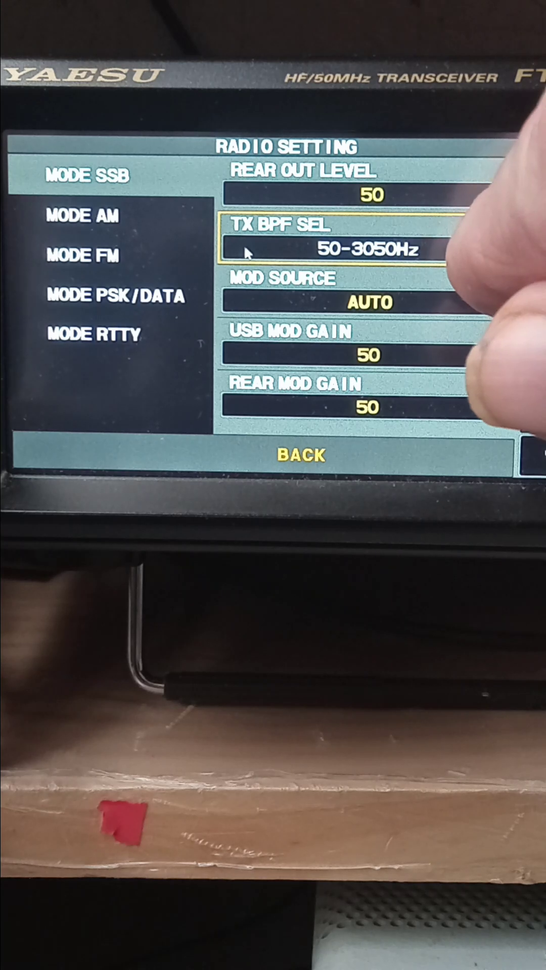
pyautogui.scroll(-1, 330, 243)
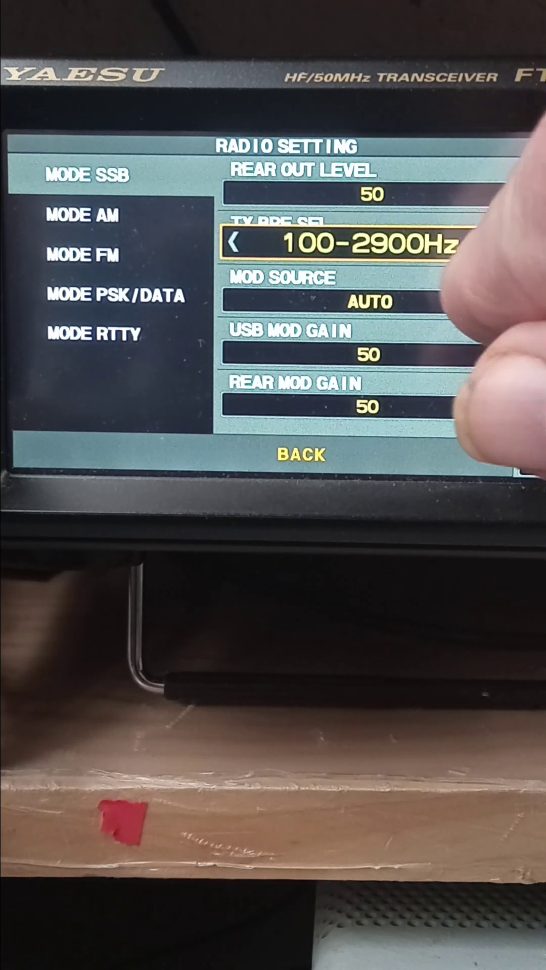
pyautogui.scroll(-1, 330, 243)
pyautogui.scroll(-2, 330, 243)
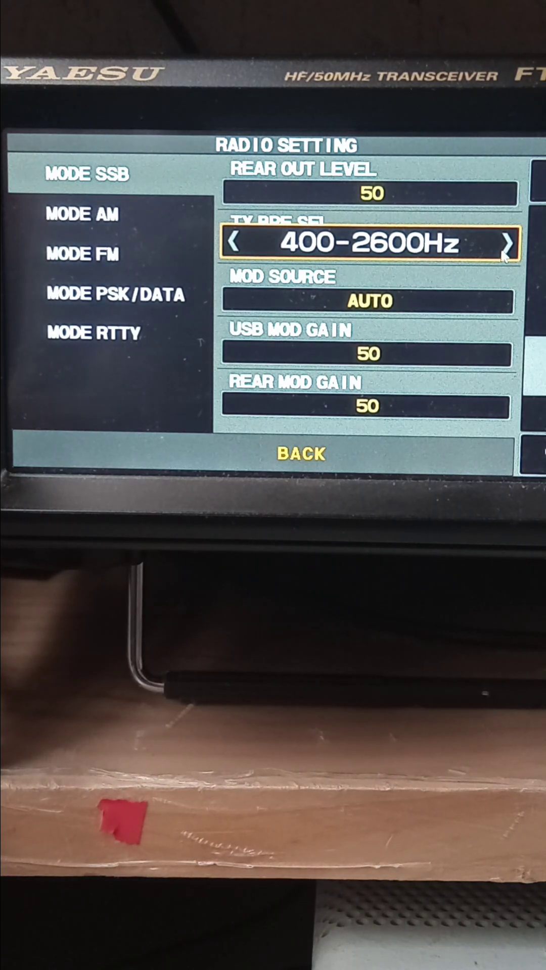
# - Confirm the narrower 400-2600Hz TX BPF SEL filter
pyautogui.click(504, 255)
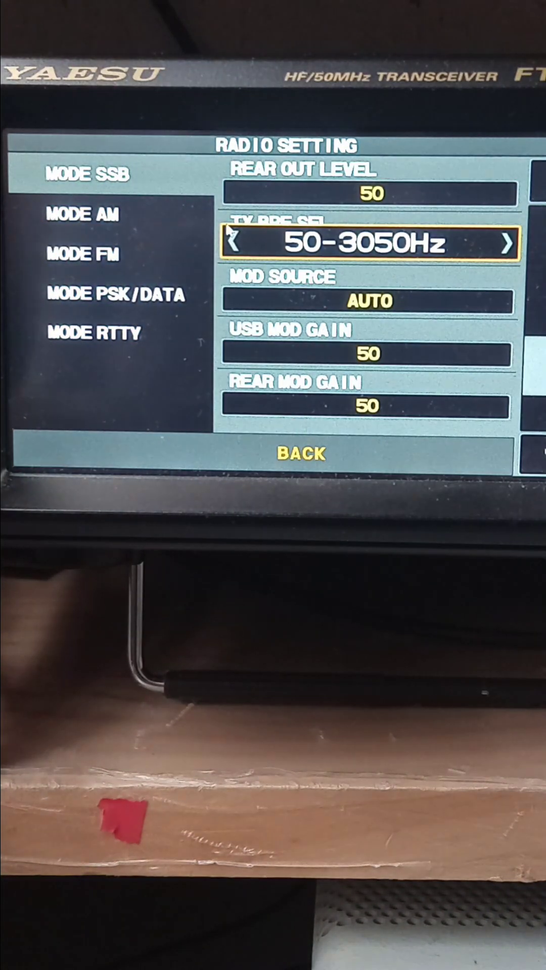
pyautogui.click(228, 228)
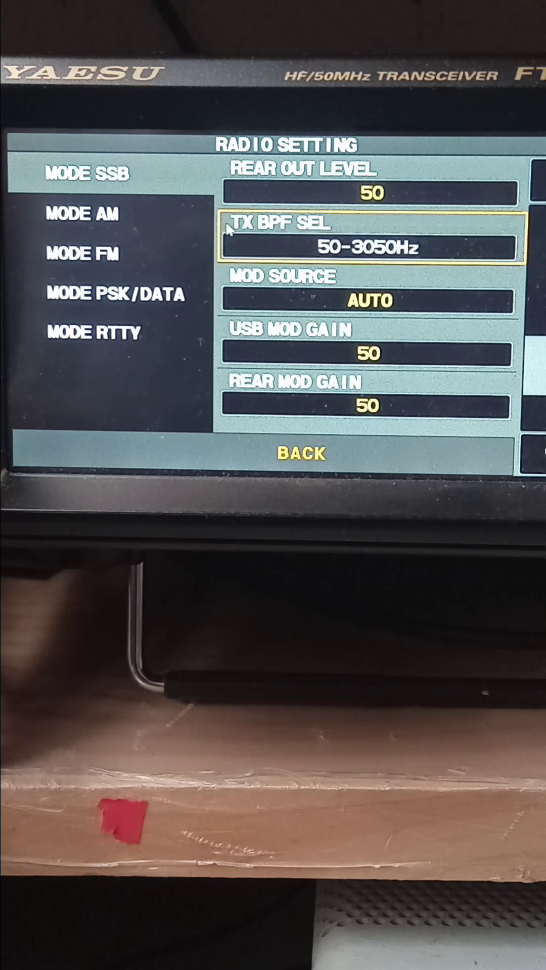